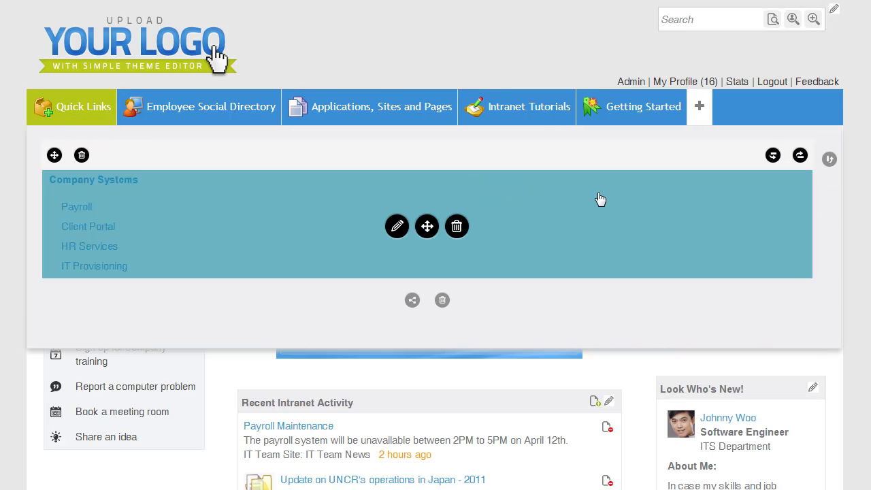
Add a new Quick Links column containing an Application Feed widget.
click(828, 159)
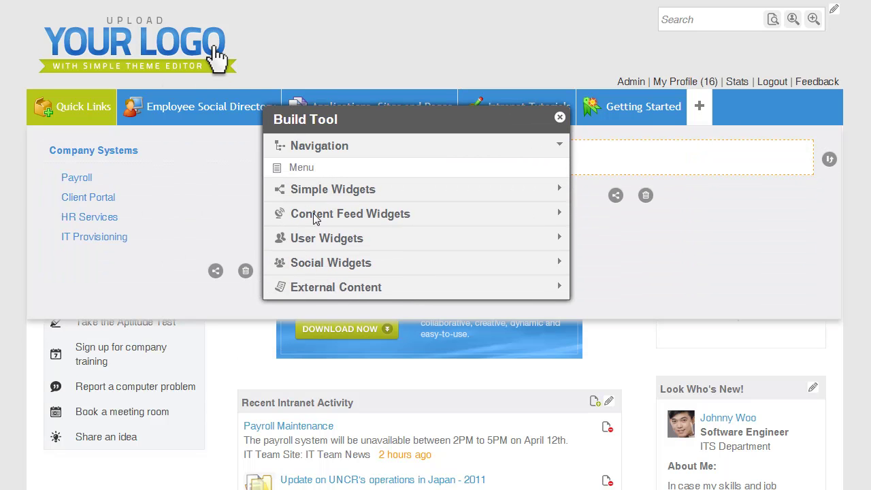
click(314, 215)
click(316, 218)
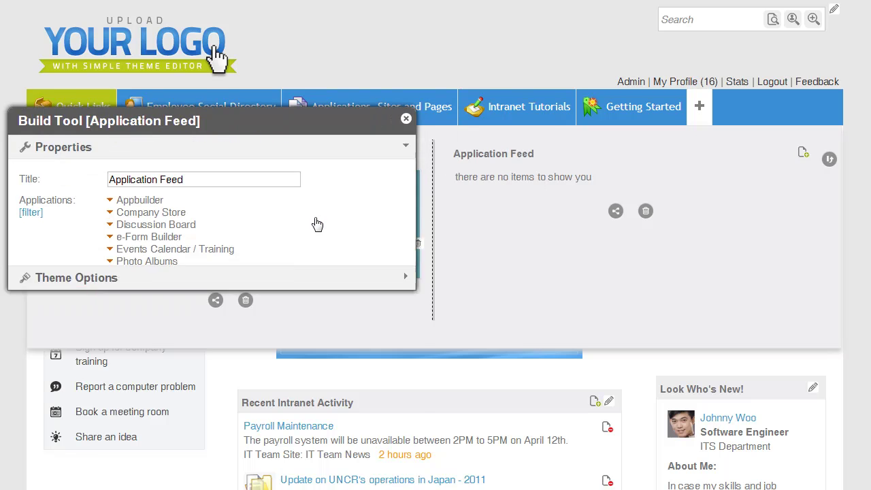
Make the feed pull IT Team News items and show each author and author photo.
drag(292, 126, 311, 31)
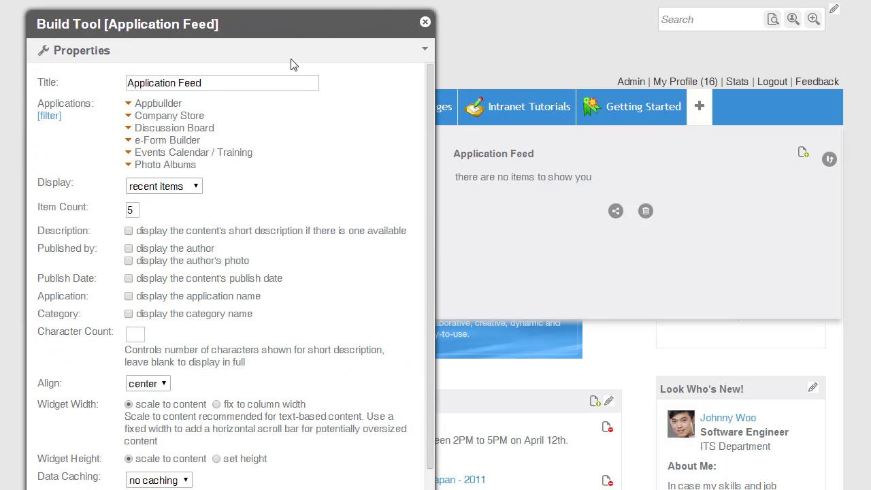
click(128, 104)
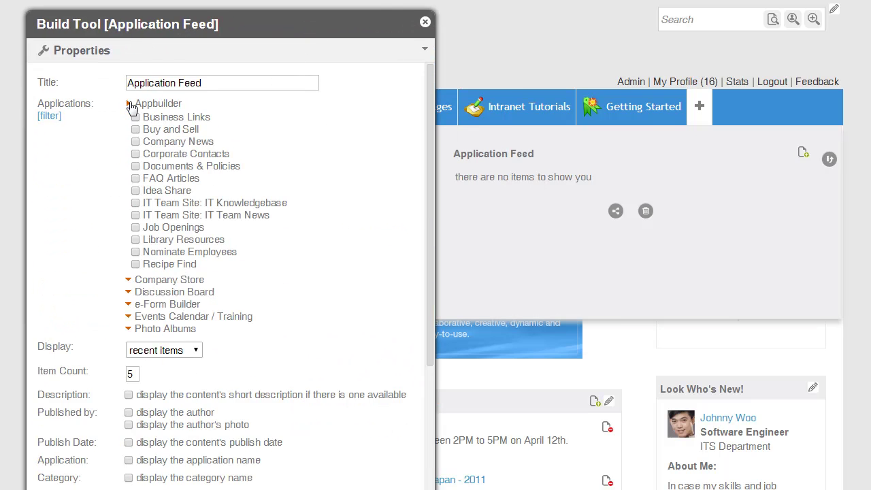
click(135, 214)
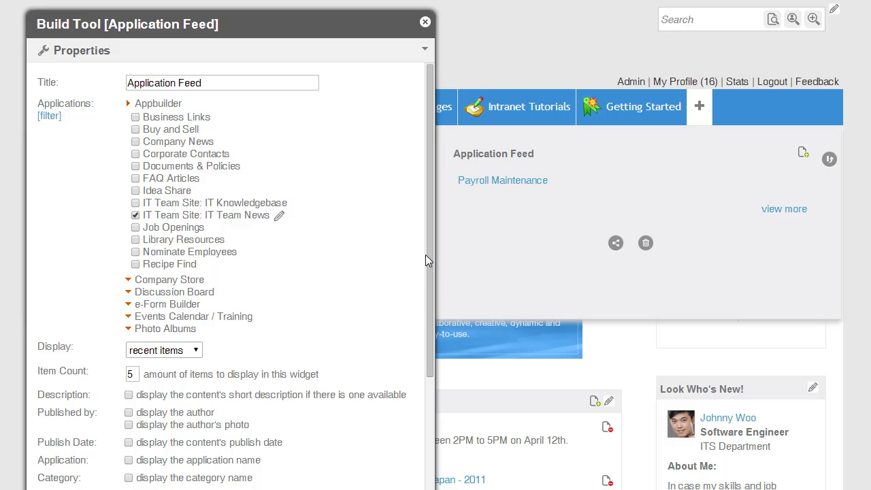
scroll(421, 327, down, 2)
scroll(420, 328, down, 1)
click(130, 300)
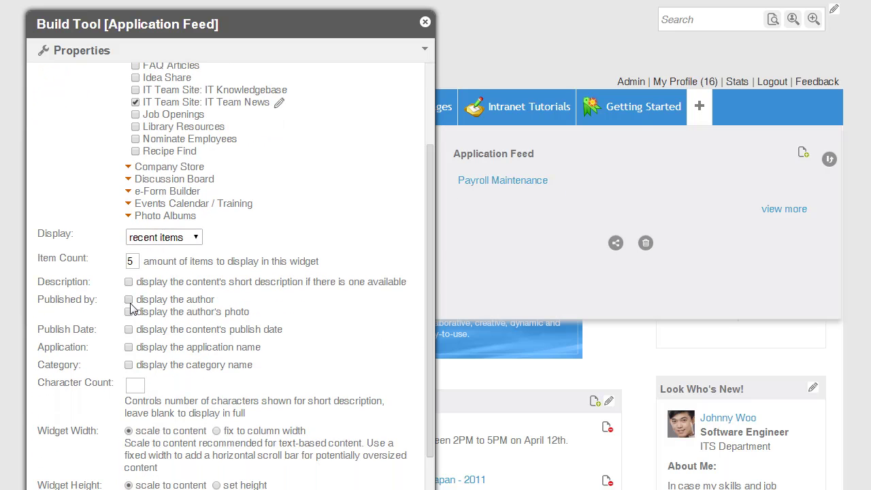
click(129, 311)
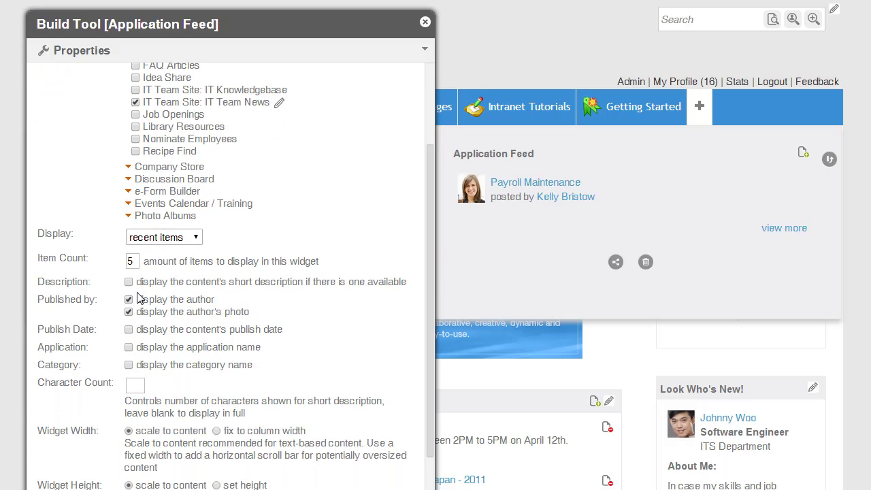
Show each feed item's short description.
click(128, 282)
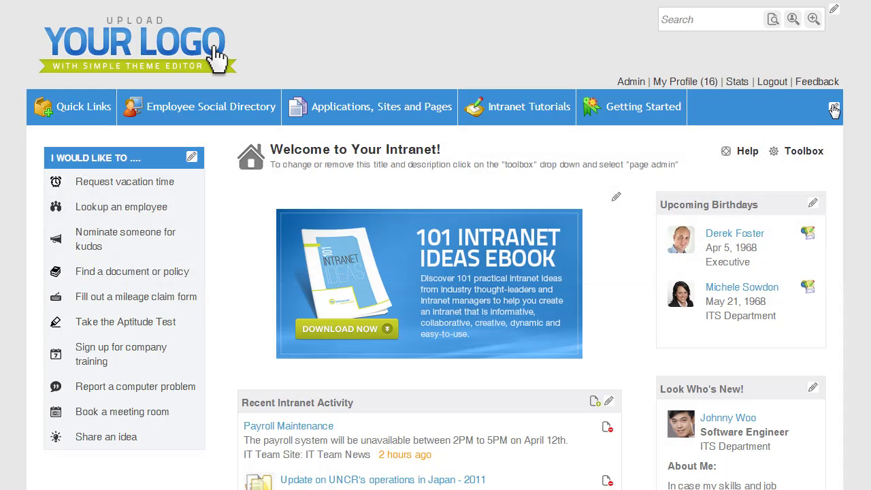
In the Quick Links editor, rename the feed widget's title to 'IT Announcements'.
click(833, 107)
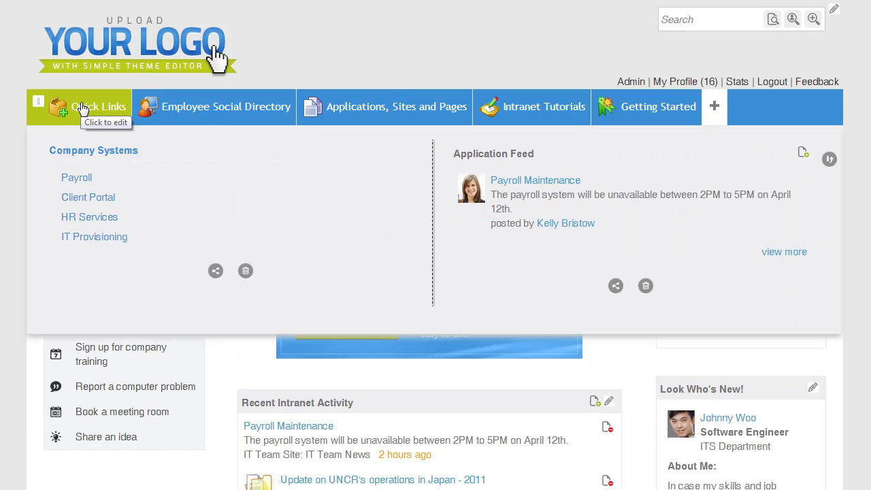
click(80, 109)
click(600, 235)
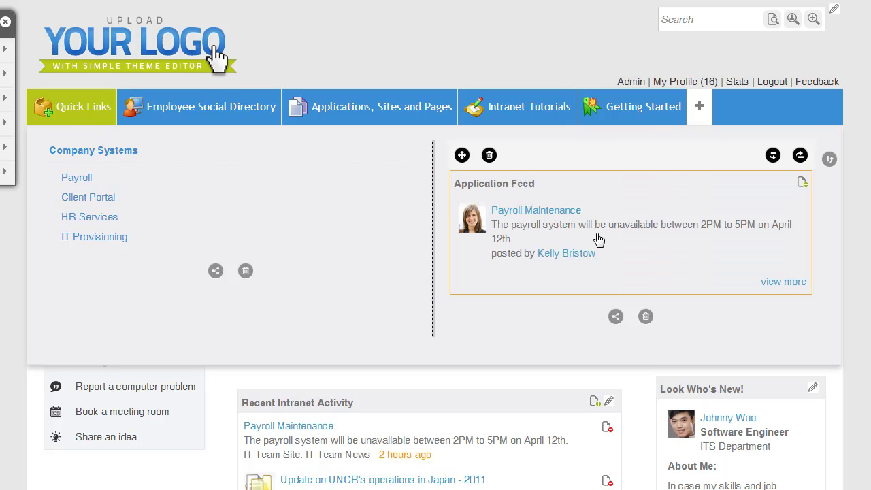
click(177, 210)
triple_click(177, 211)
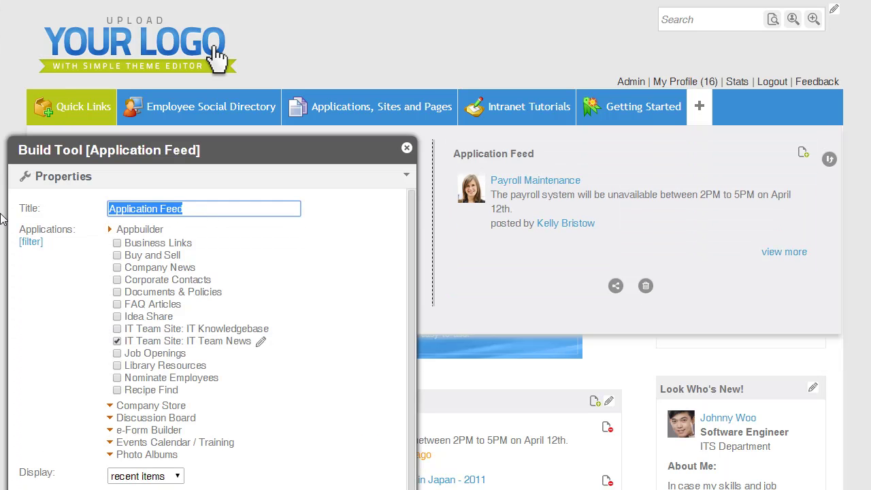
drag(282, 150, 288, 37)
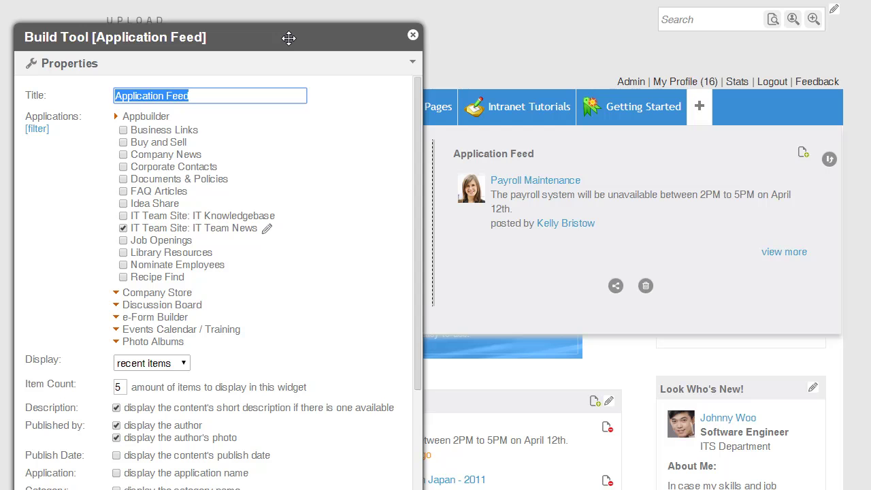
text(IT Annouc)
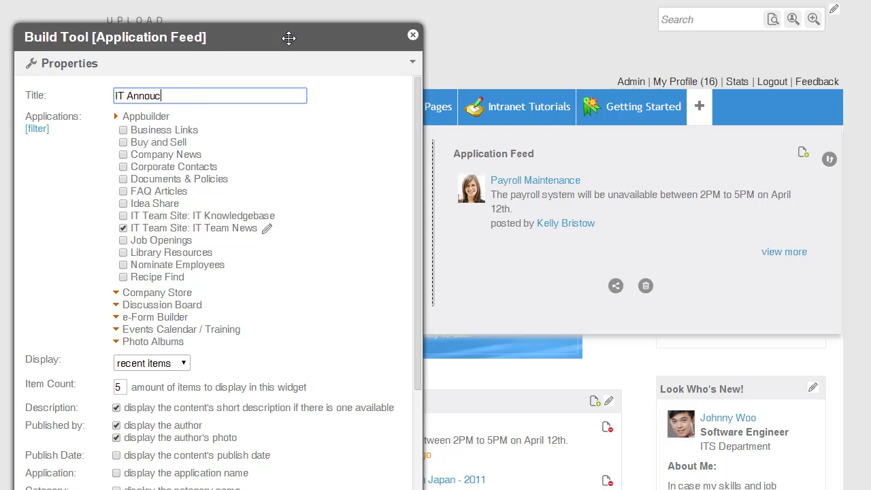
key(BackSpace)
text(ncements)
key(Tab)
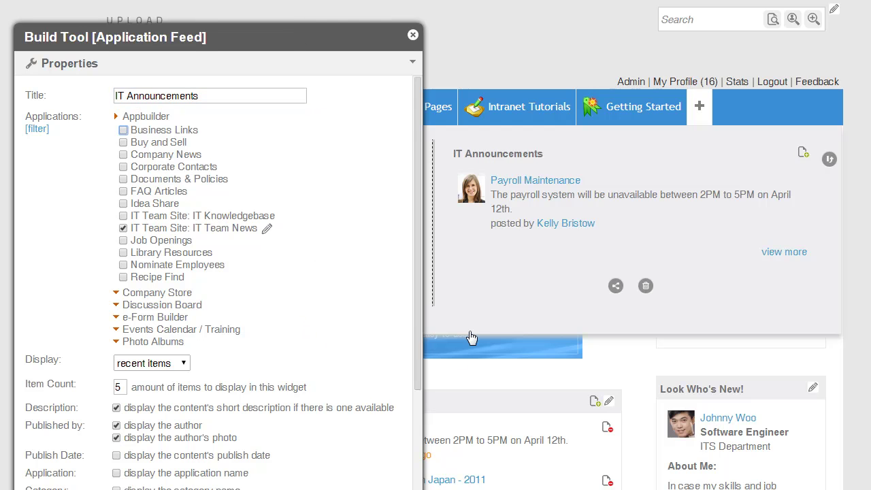
click(412, 35)
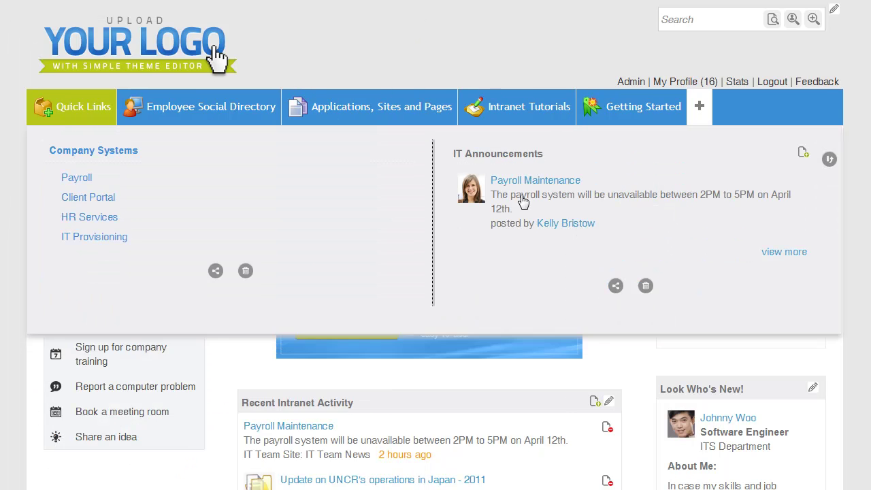
Add a third column holding a menu widget with its header hidden.
click(829, 160)
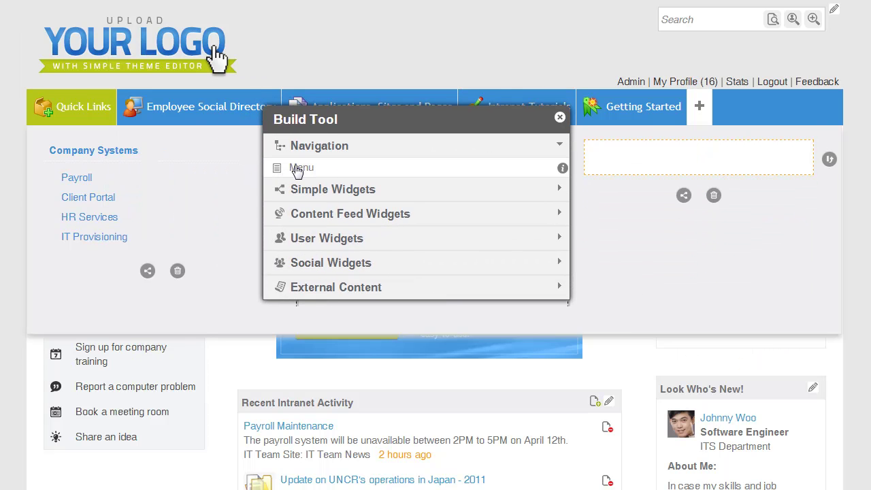
click(297, 169)
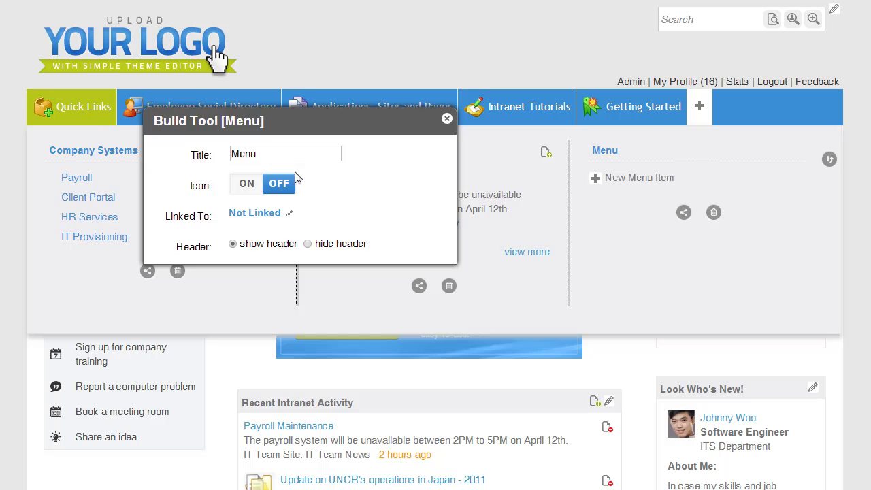
click(308, 244)
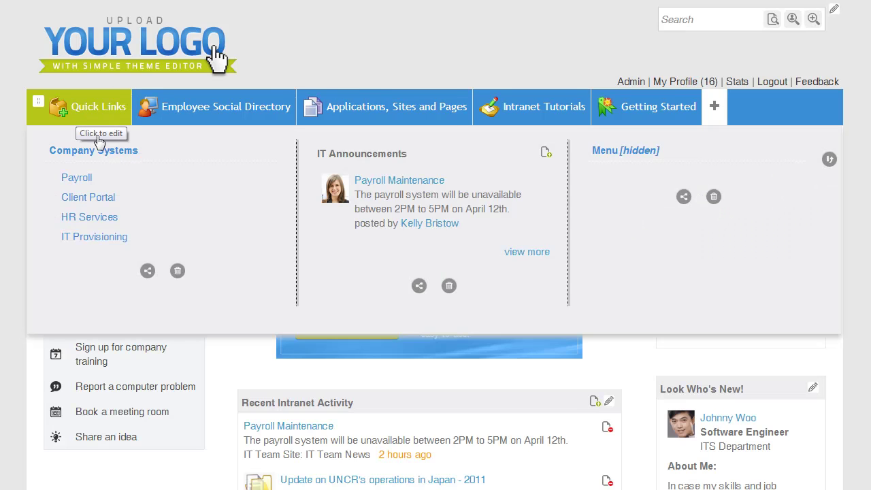
Add a menu widget below the IT Announcements feed in the middle column.
click(73, 114)
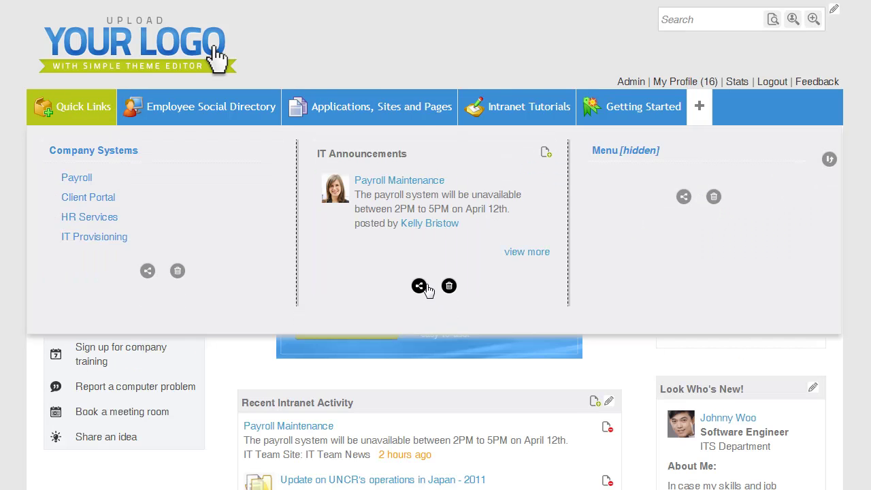
click(418, 286)
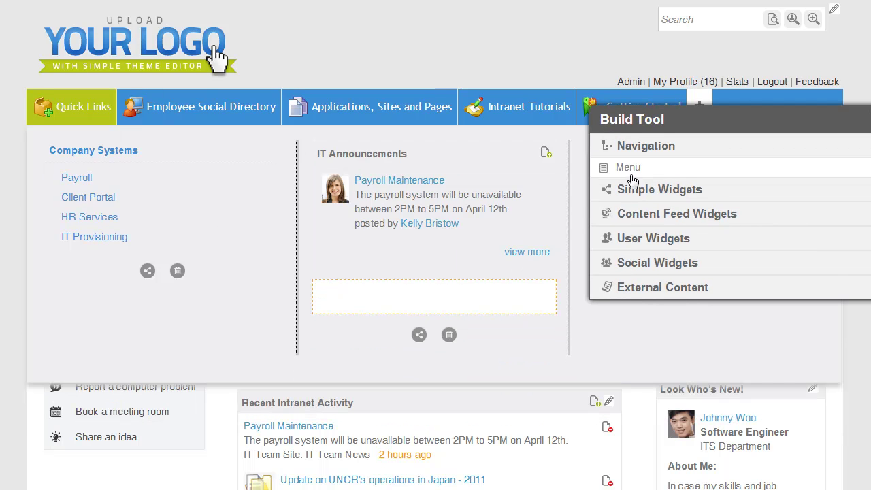
click(631, 170)
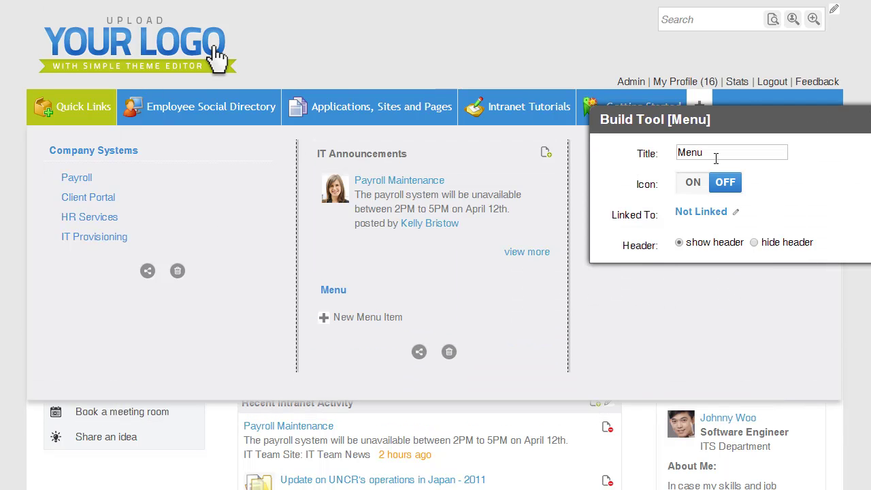
Title the new menu 'IT Support Ticket' and begin adding its first link.
drag(708, 154, 653, 162)
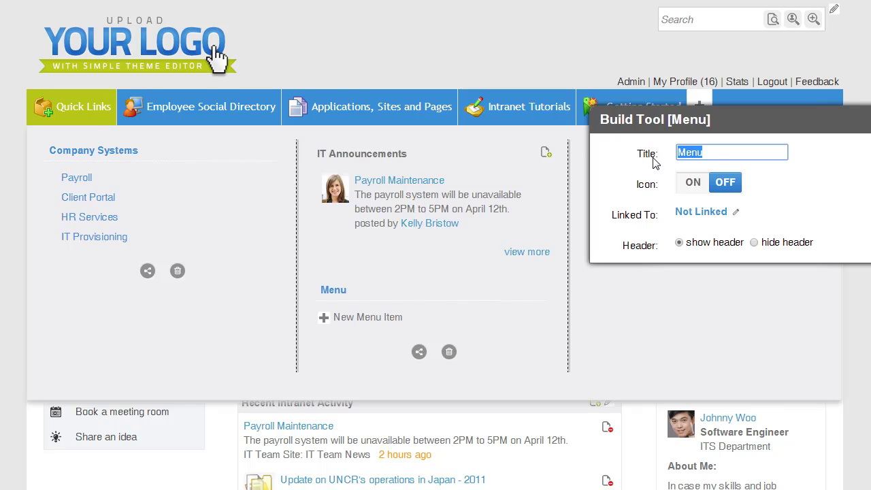
text(IT Su)
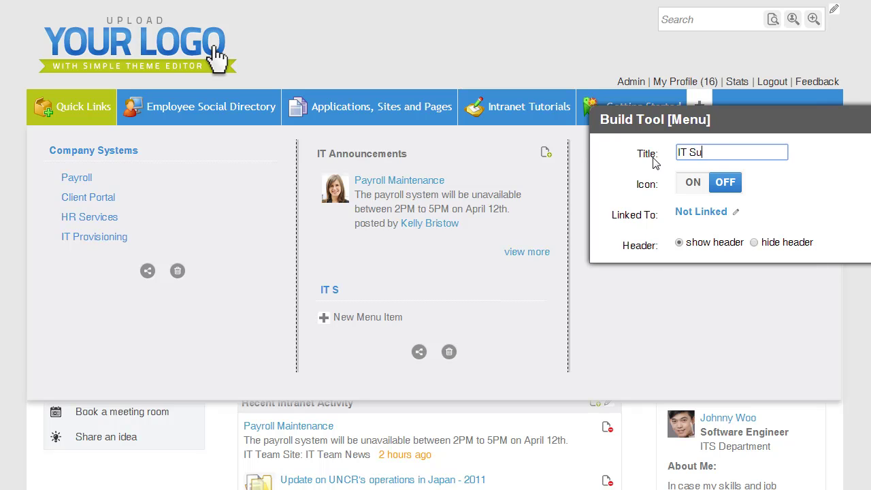
text(sp)
key(BackSpace)
key(BackSpace)
text(pp)
key(BackSpace)
text(o)
text(rt Ticket)
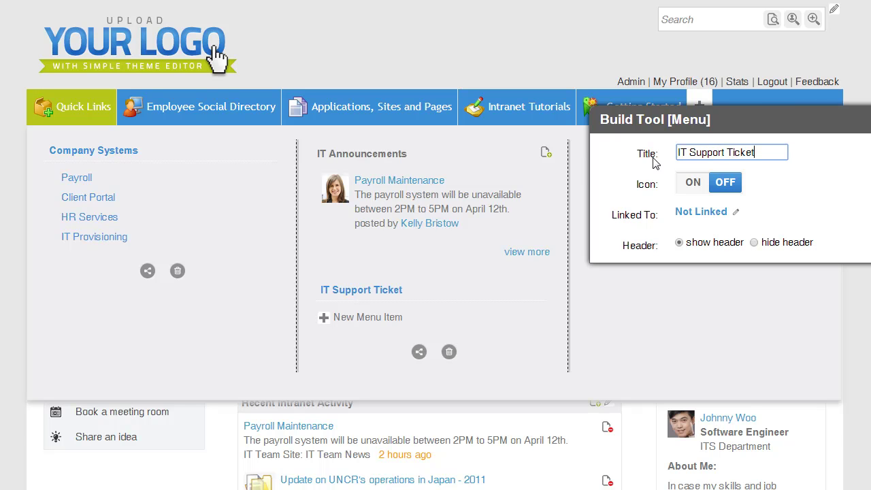
key(Return)
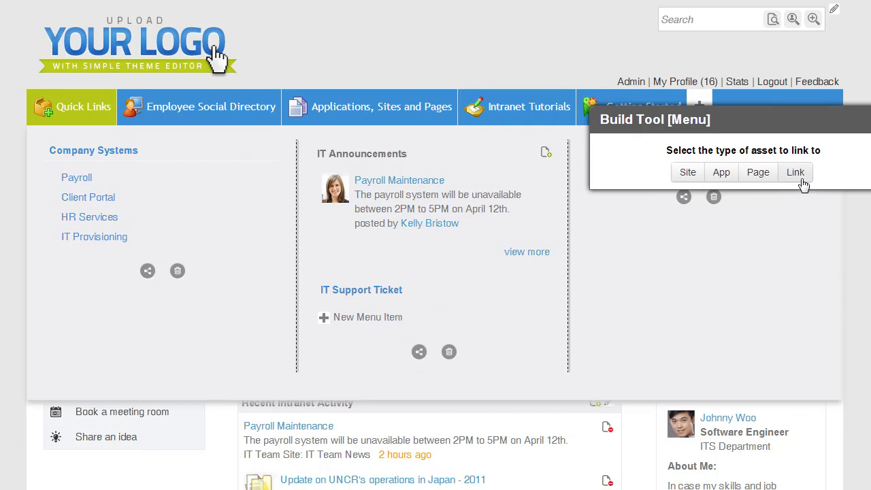
Set the menu item's link to the pasted support form web address.
click(721, 175)
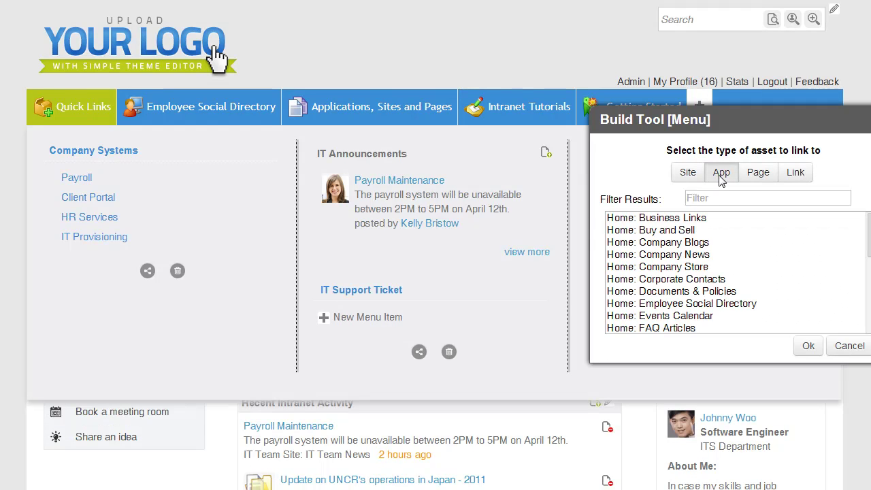
scroll(859, 292, down, 2)
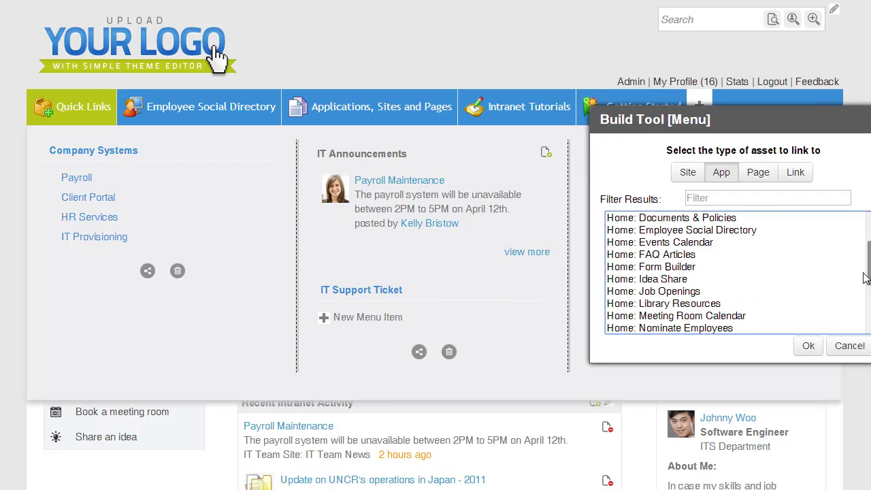
scroll(857, 311, down, 3)
scroll(860, 325, down, 1)
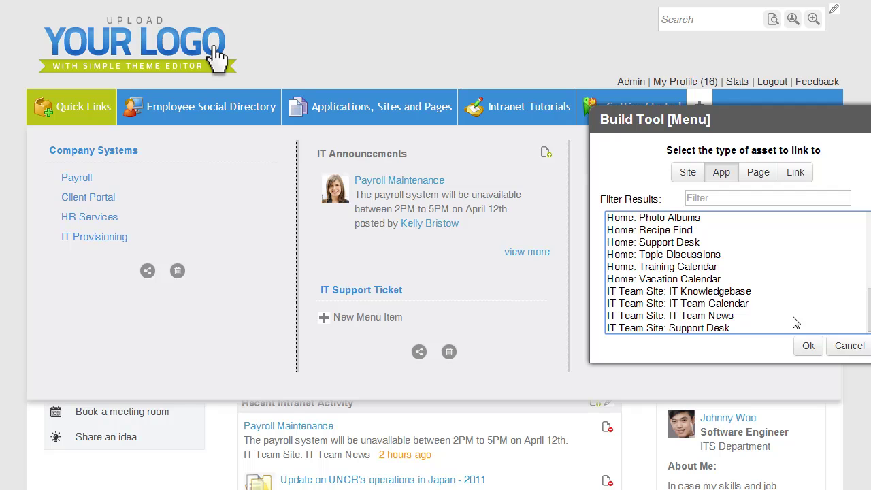
click(797, 174)
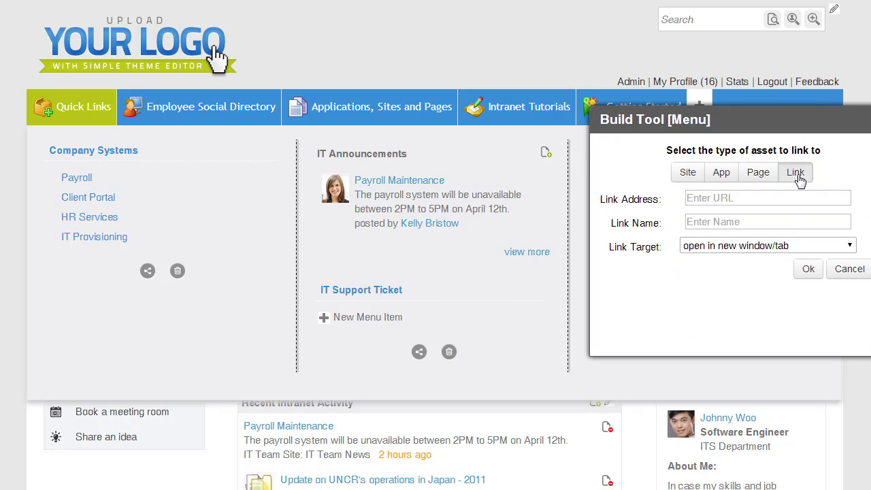
click(782, 198)
key(ctrl+v)
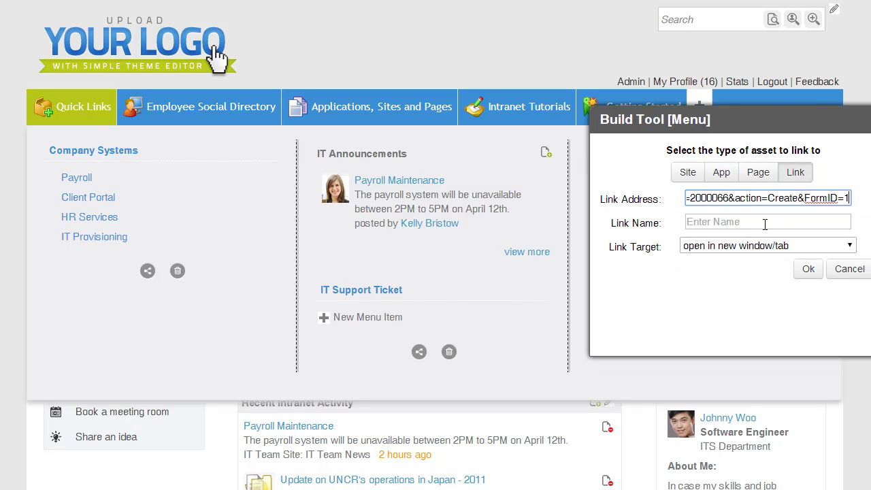
Name the link 'Report a system unavailable issue.' and add it to the menu.
click(764, 223)
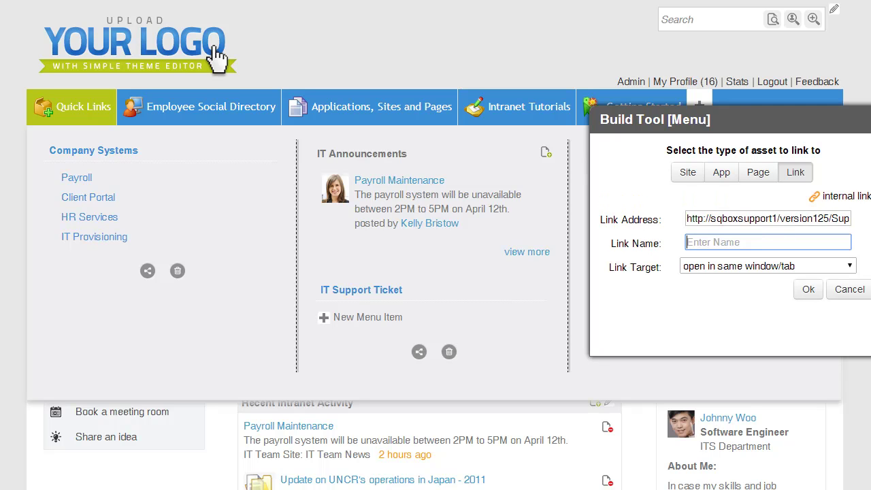
text(R)
text(eport a system )
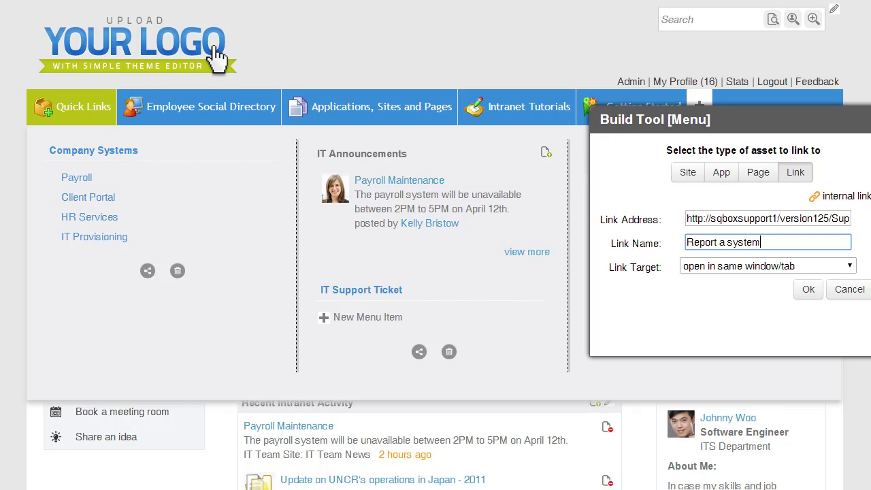
text(unavail)
text(bl)
key(BackSpace)
key(BackSpace)
text(able )
text(issue.)
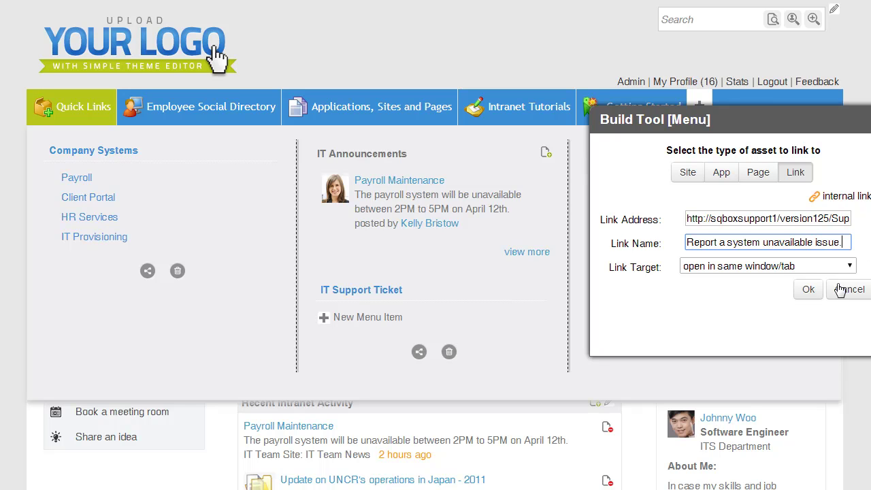
click(808, 289)
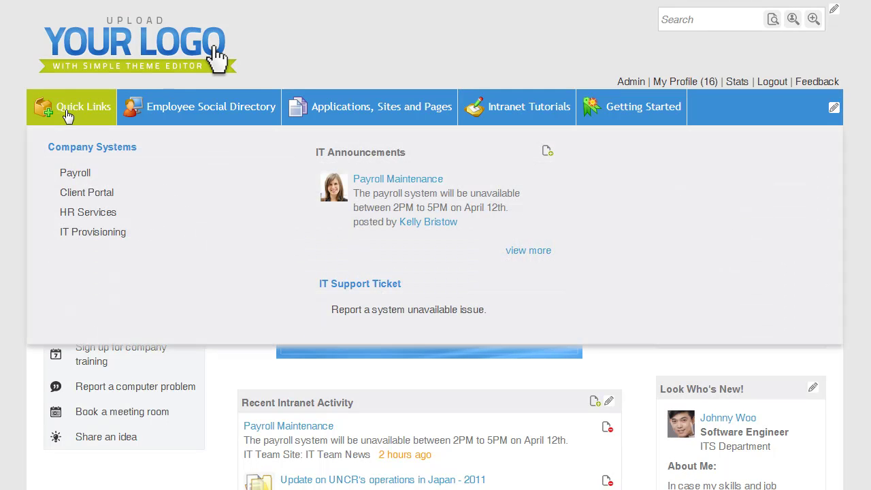
Open the 'Report a system unavailable issue.' link from the Quick Links menu.
click(400, 310)
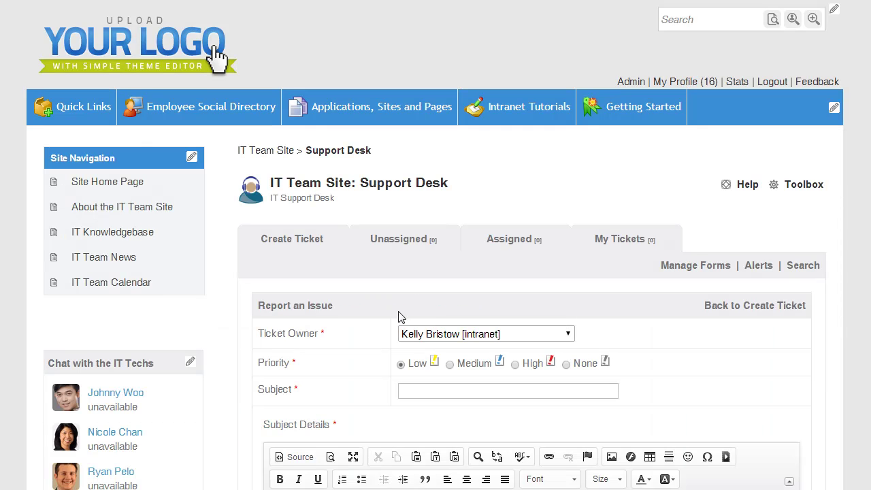